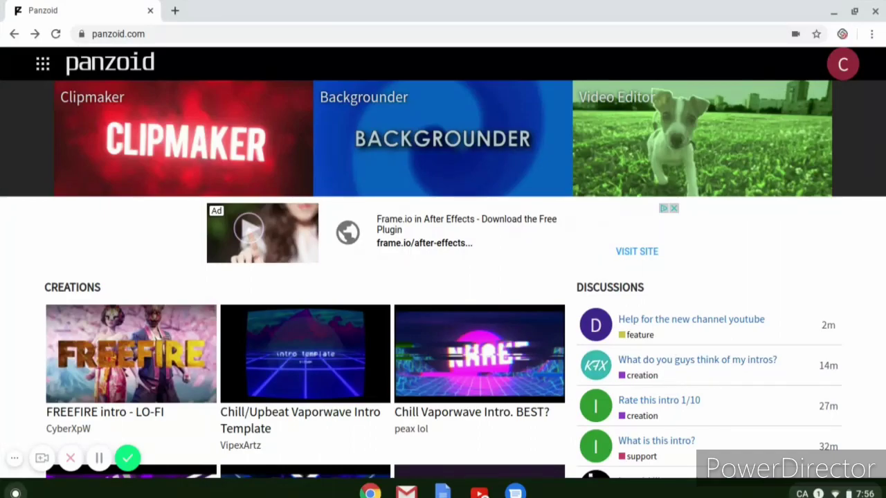
Browse the homepage Creations grid and open the 'Blue Chill Intro | Free' template.
{"action": "scroll", "coordinate": [556, 302], "scroll_direction": "down", "scroll_amount": 6}
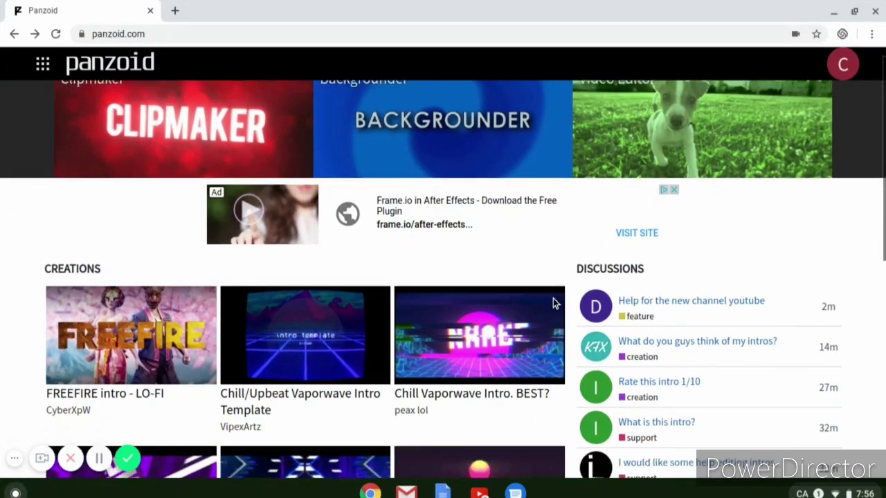
{"action": "scroll", "coordinate": [550, 299], "scroll_direction": "up", "scroll_amount": 3}
{"action": "scroll", "coordinate": [548, 298], "scroll_direction": "up", "scroll_amount": 3}
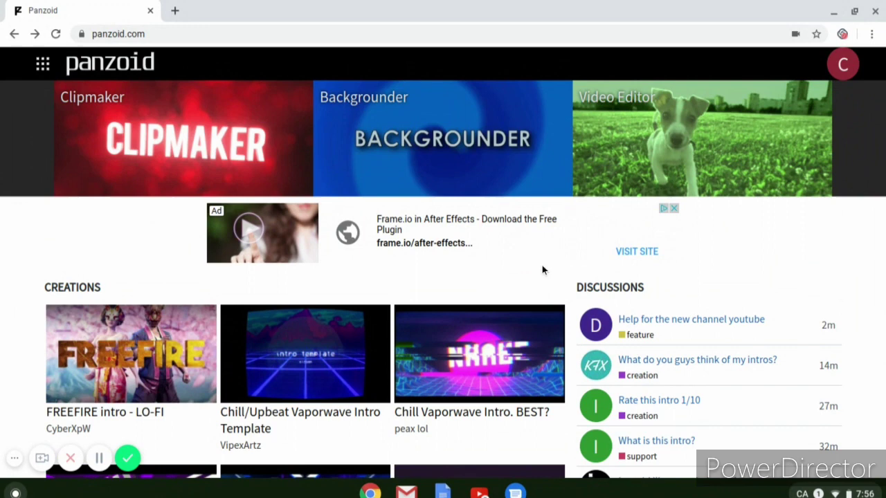
{"action": "scroll", "coordinate": [547, 273], "scroll_direction": "down", "scroll_amount": 4}
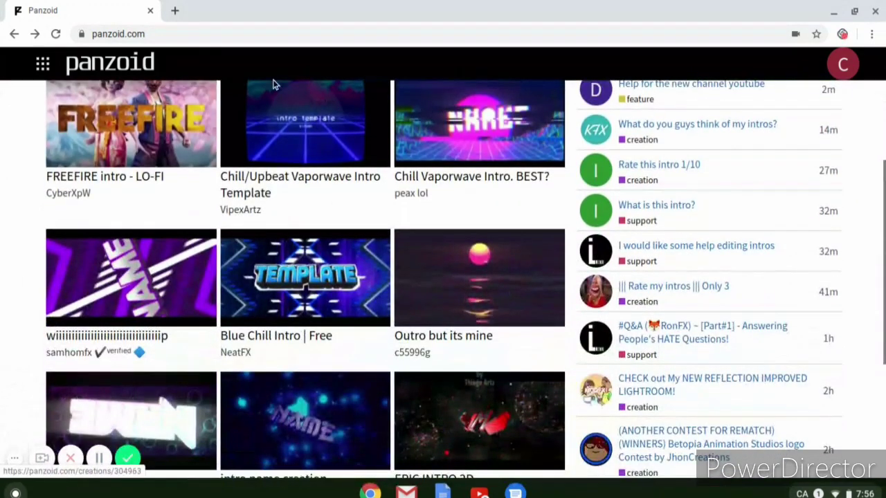
{"action": "scroll", "coordinate": [197, 111], "scroll_direction": "up", "scroll_amount": 4}
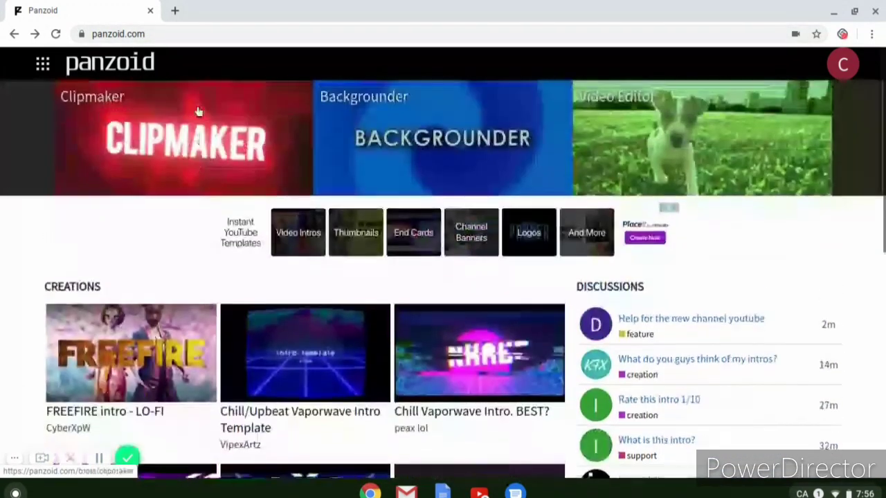
{"action": "scroll", "coordinate": [197, 111], "scroll_direction": "down", "scroll_amount": 1}
{"action": "scroll", "coordinate": [380, 298], "scroll_direction": "up", "scroll_amount": 1}
{"action": "scroll", "coordinate": [325, 266], "scroll_direction": "down", "scroll_amount": 6}
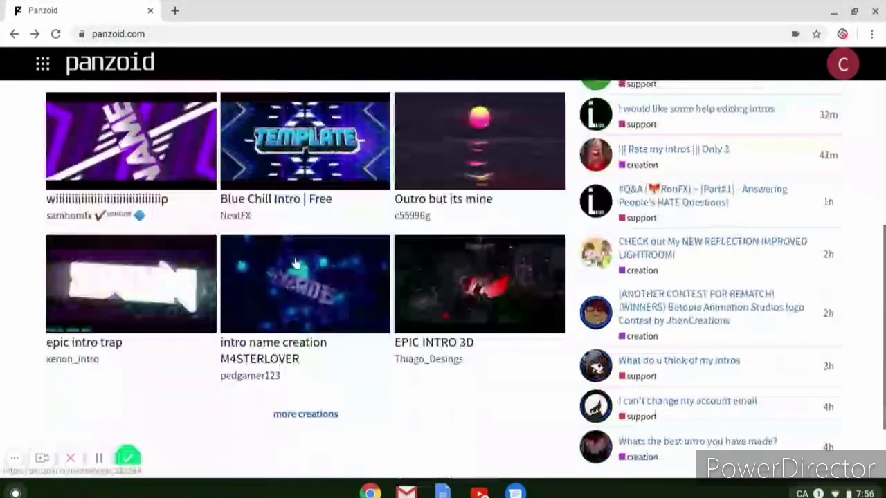
{"action": "left_click", "coordinate": [295, 264]}
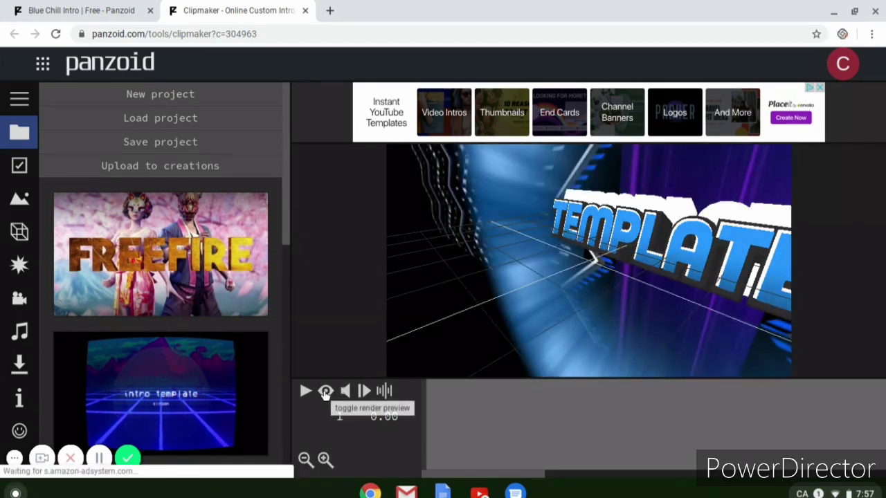
Turn on the render preview for the loaded Blue Chill Intro template.
{"action": "left_click", "coordinate": [325, 392]}
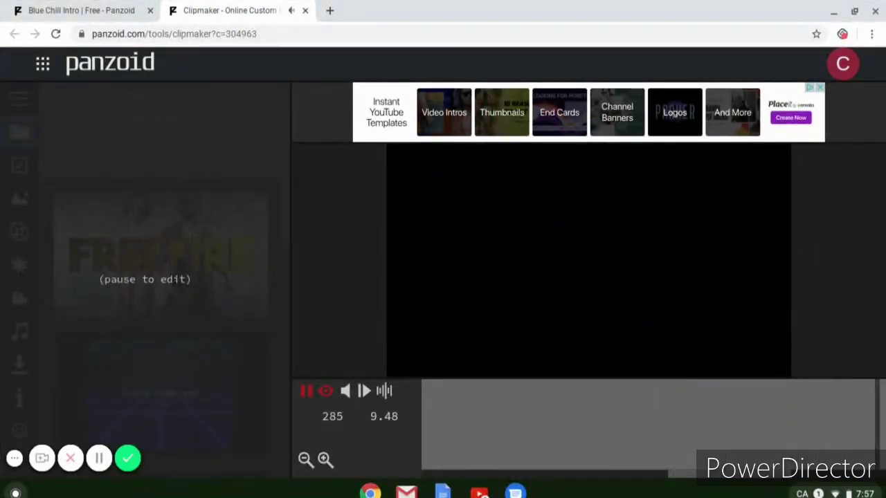
Pause playback, list the scene objects, and clear the first TEMPLATE text layer's wording.
{"action": "left_click", "coordinate": [307, 391]}
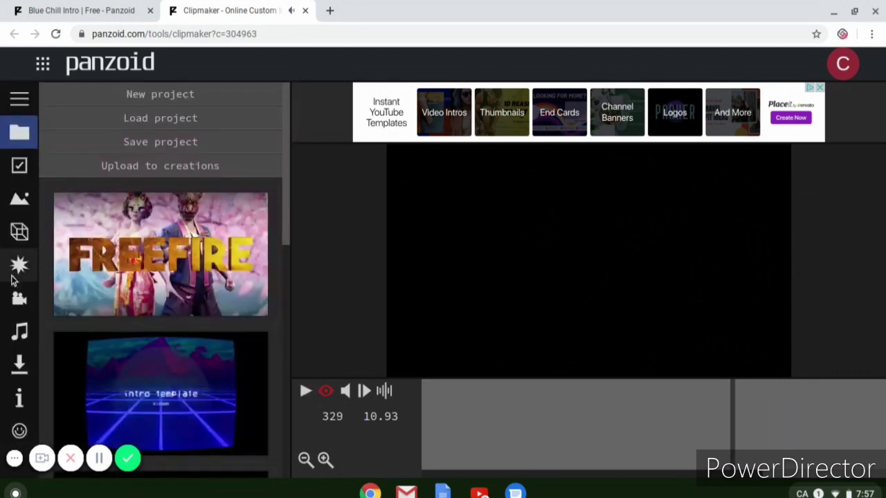
{"action": "left_click", "coordinate": [11, 234]}
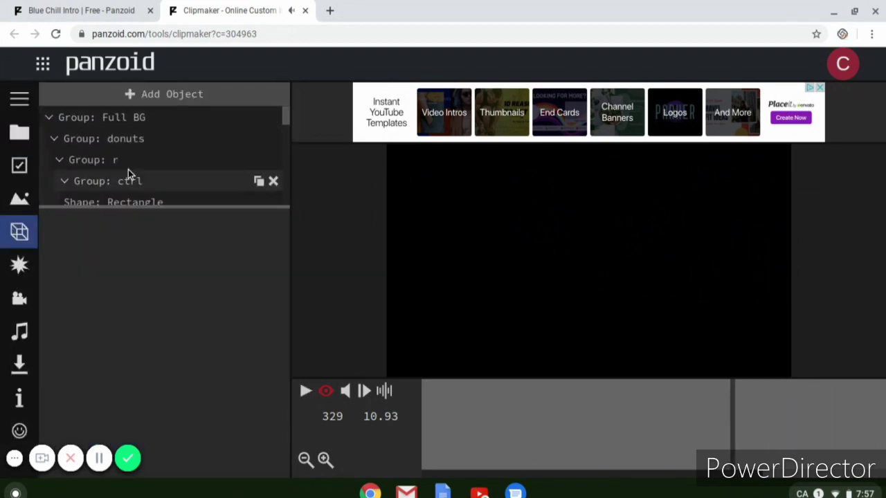
{"action": "scroll", "coordinate": [125, 167], "scroll_direction": "down", "scroll_amount": 4}
{"action": "scroll", "coordinate": [121, 163], "scroll_direction": "down", "scroll_amount": 5}
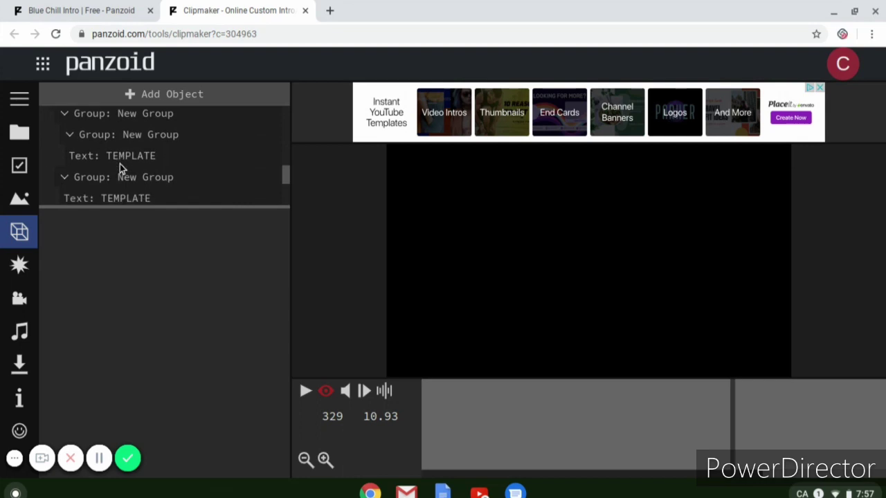
{"action": "scroll", "coordinate": [168, 157], "scroll_direction": "down", "scroll_amount": 1}
{"action": "left_click", "coordinate": [176, 145]}
{"action": "left_click", "coordinate": [154, 253]}
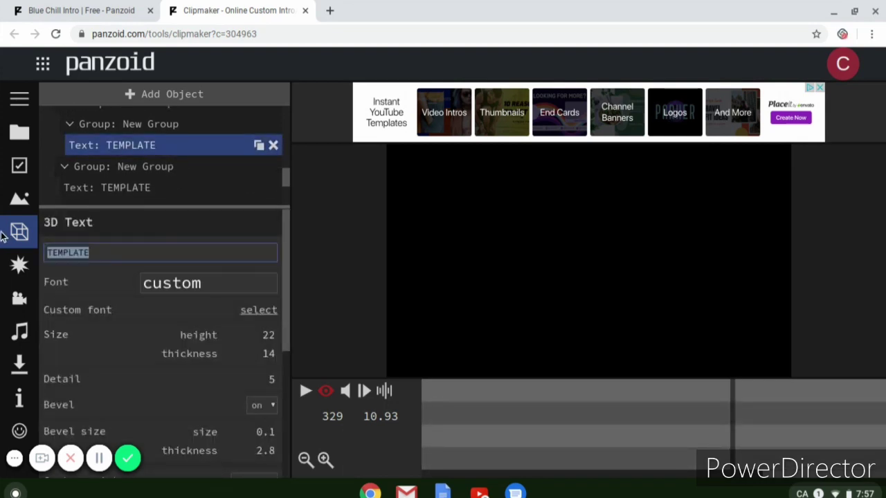
{"action": "key", "text": "BackSpace"}
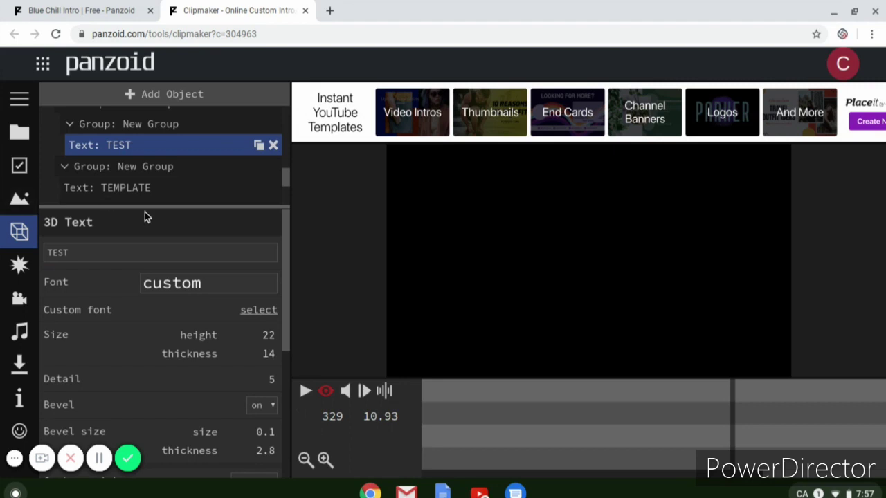
Change the next two TEMPLATE 3D text layers to read TEST.
{"action": "left_click", "coordinate": [125, 188]}
{"action": "double_click", "coordinate": [84, 247]}
{"action": "key", "text": "BackSpace"}
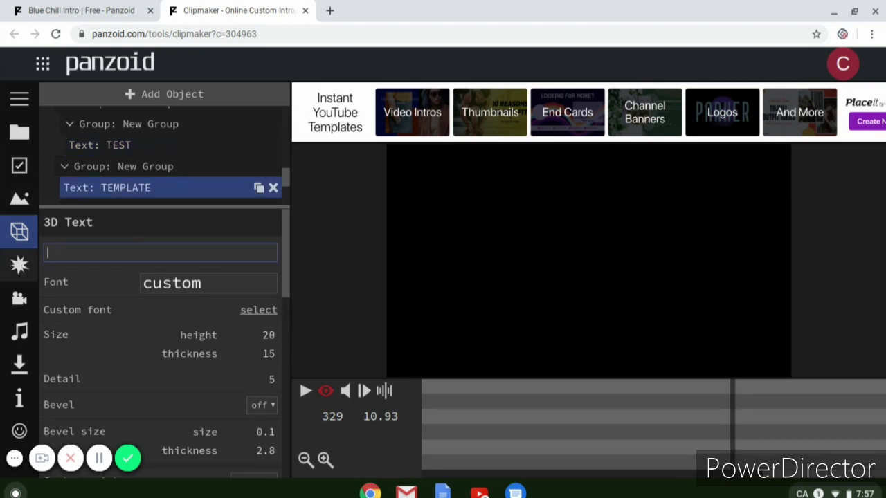
{"action": "type", "text": "TEST"}
{"action": "scroll", "coordinate": [86, 155], "scroll_direction": "down", "scroll_amount": 1}
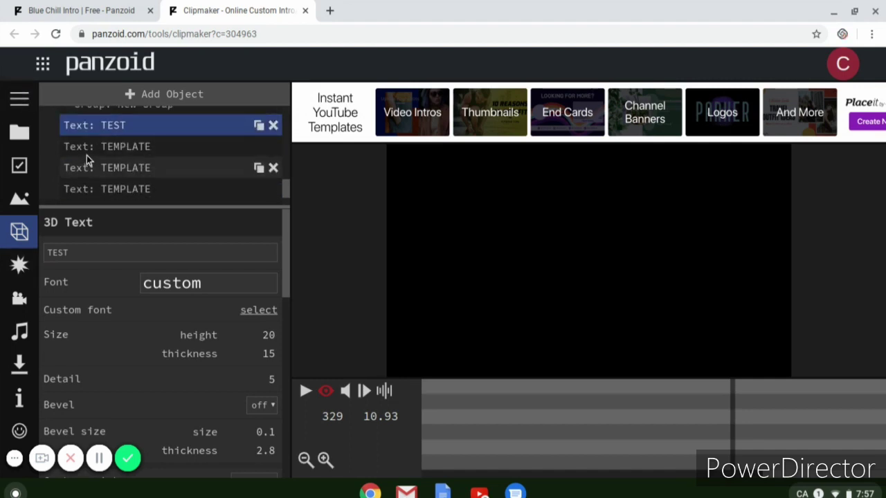
{"action": "left_click", "coordinate": [86, 154]}
{"action": "left_click_drag", "start_coordinate": [82, 249], "coordinate": [105, 256]}
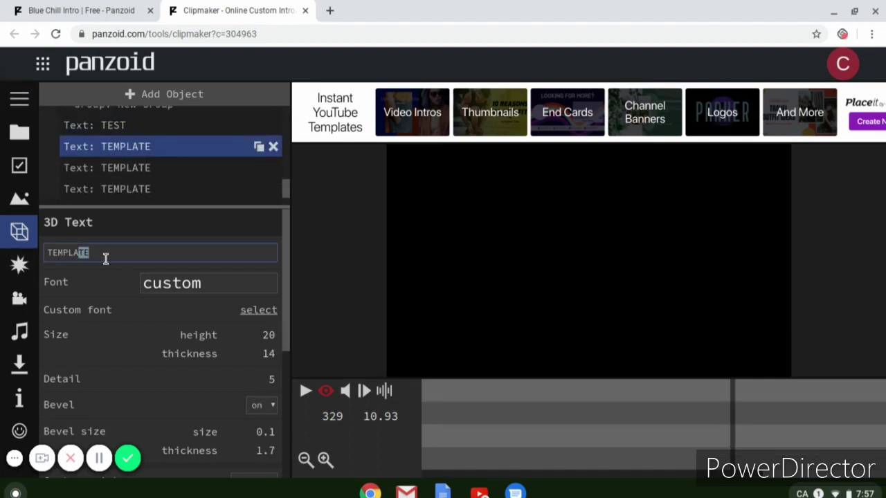
{"action": "key", "text": "BackSpace"}
{"action": "key", "text": "Return"}
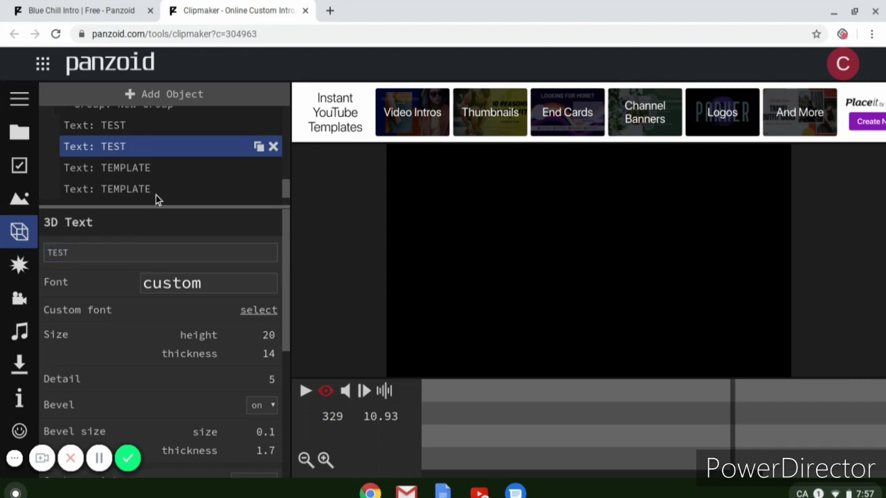
Change the remaining TEMPLATE 3D text layers to read TEST as well.
{"action": "left_click", "coordinate": [148, 170]}
{"action": "left_click", "coordinate": [49, 250]}
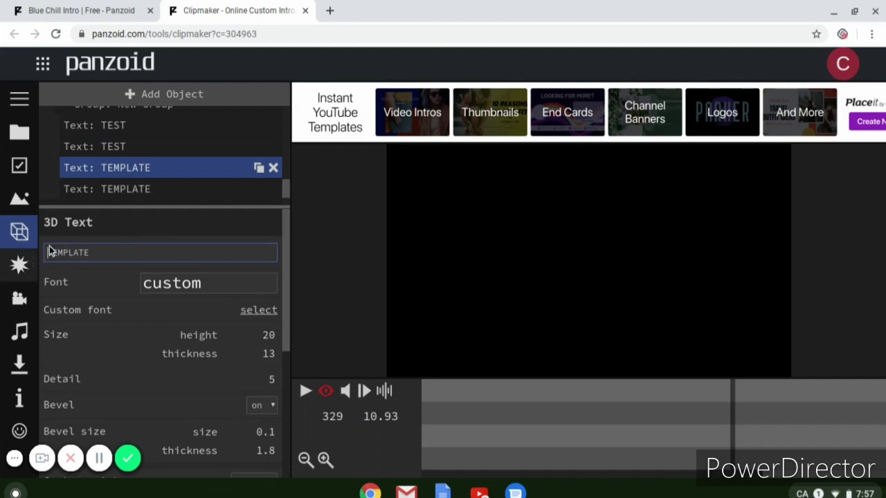
{"action": "left_click_drag", "start_coordinate": [145, 249], "coordinate": [62, 254]}
{"action": "key", "text": "BackSpace"}
{"action": "key", "text": "BackSpace"}
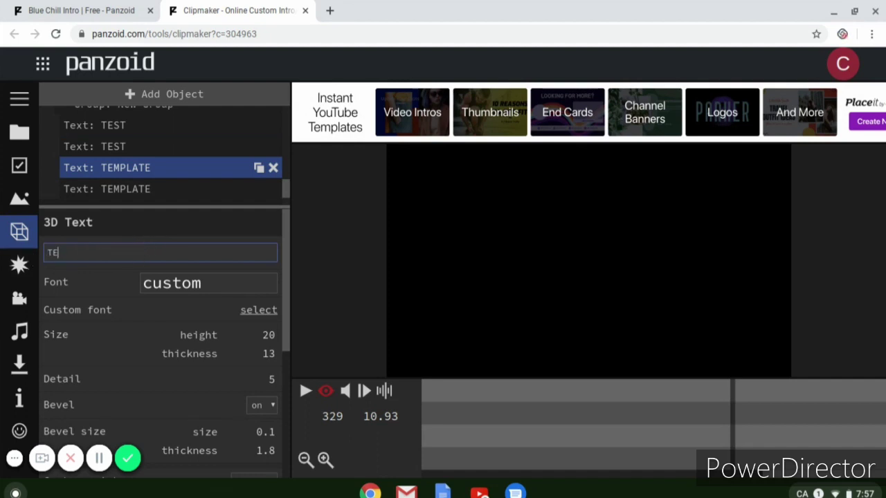
{"action": "left_click", "coordinate": [169, 202]}
{"action": "left_click", "coordinate": [161, 190]}
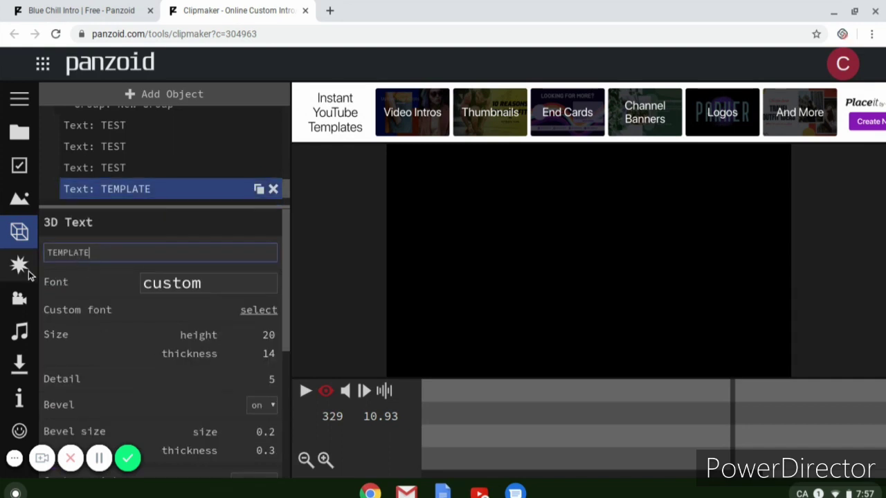
{"action": "left_click", "coordinate": [88, 253]}
{"action": "key", "text": "BackSpace"}
{"action": "key", "text": "BackSpace"}
{"action": "key", "text": "BackSpace"}
{"action": "key", "text": "BackSpace"}
{"action": "key", "text": "BackSpace"}
{"action": "key", "text": "BackSpace"}
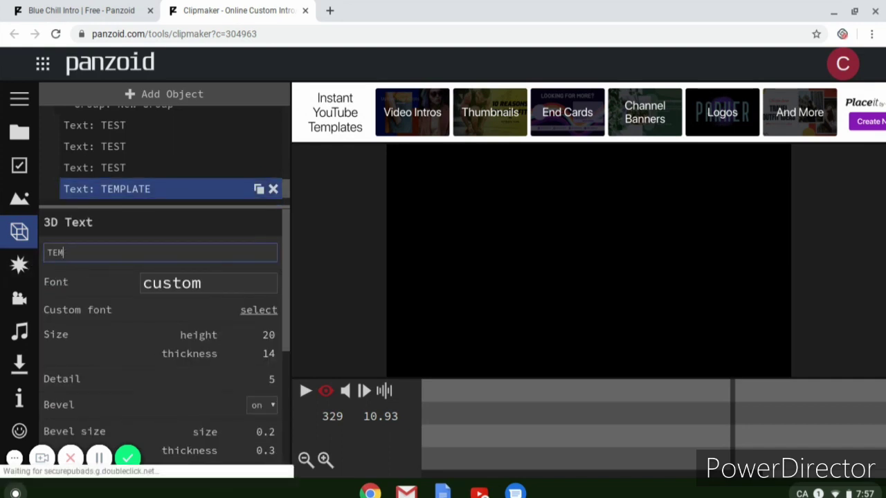
{"action": "type", "text": "ST"}
{"action": "key", "text": "Return"}
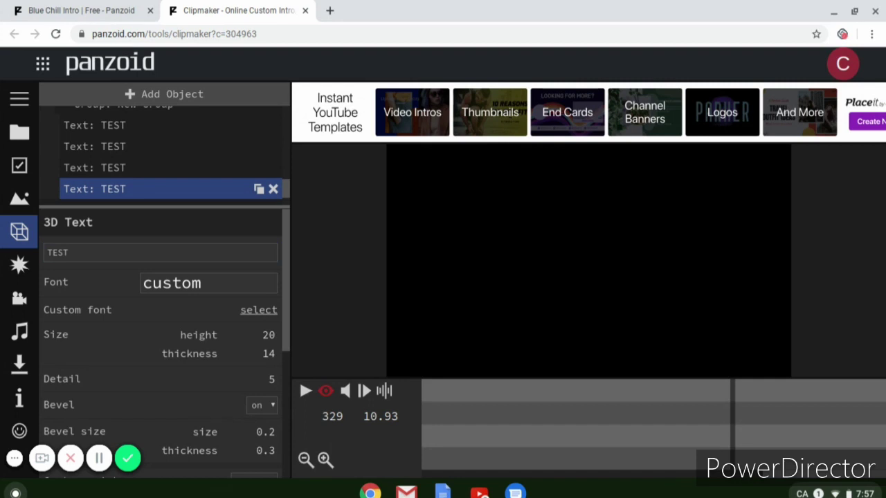
{"action": "scroll", "coordinate": [142, 190], "scroll_direction": "down", "scroll_amount": 1}
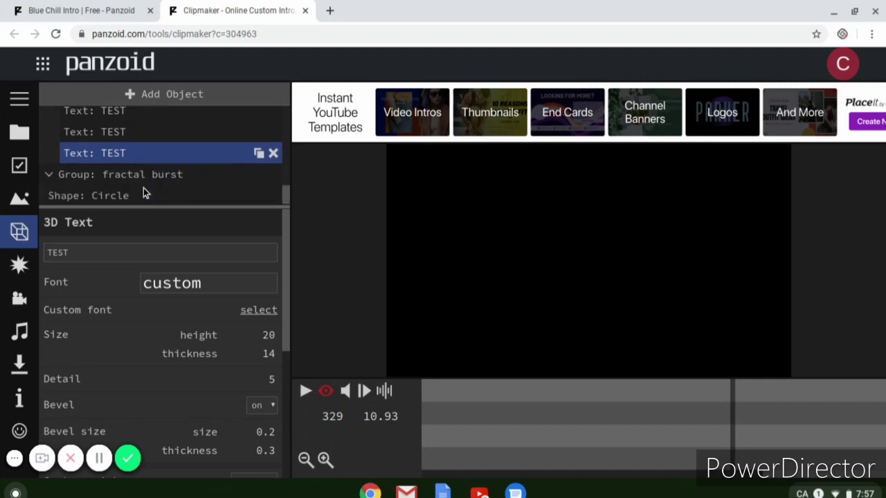
Play and pause the edited TEST intro, then bring up the video download settings.
{"action": "left_click", "coordinate": [306, 393]}
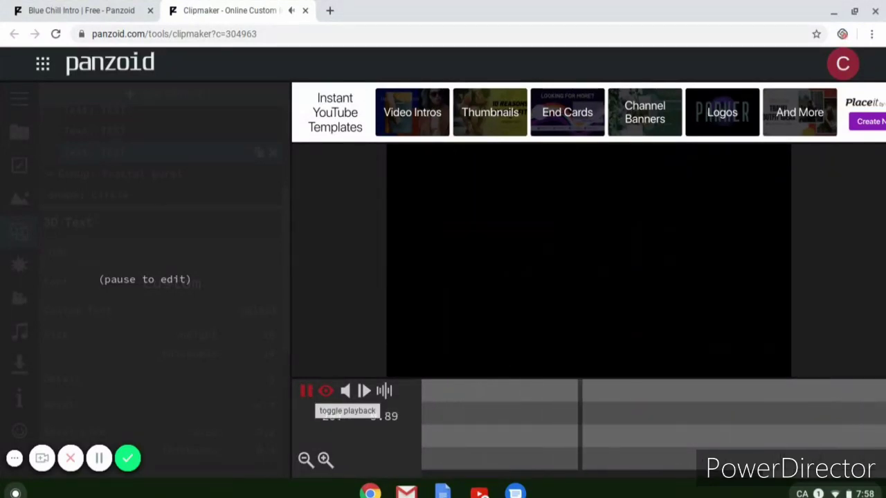
{"action": "left_click", "coordinate": [306, 392]}
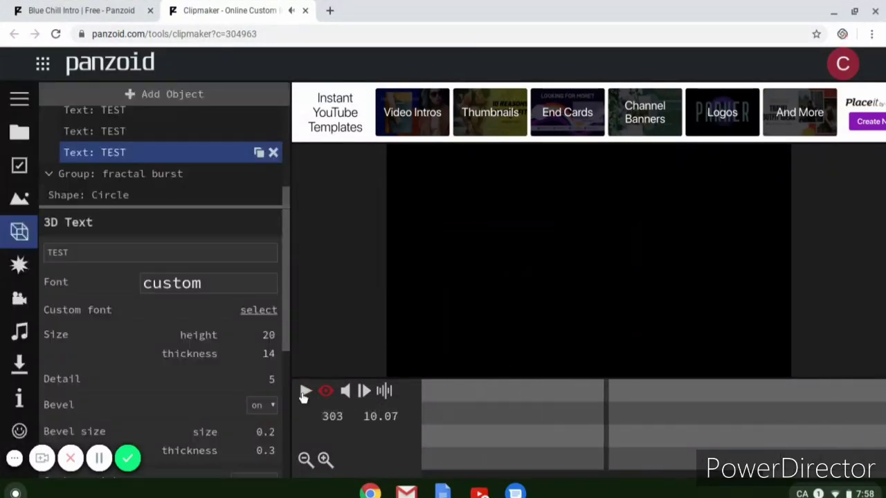
{"action": "left_click", "coordinate": [20, 371]}
Choose .webm (vp8/opus) as the output format and start the video render.
{"action": "left_click", "coordinate": [229, 149]}
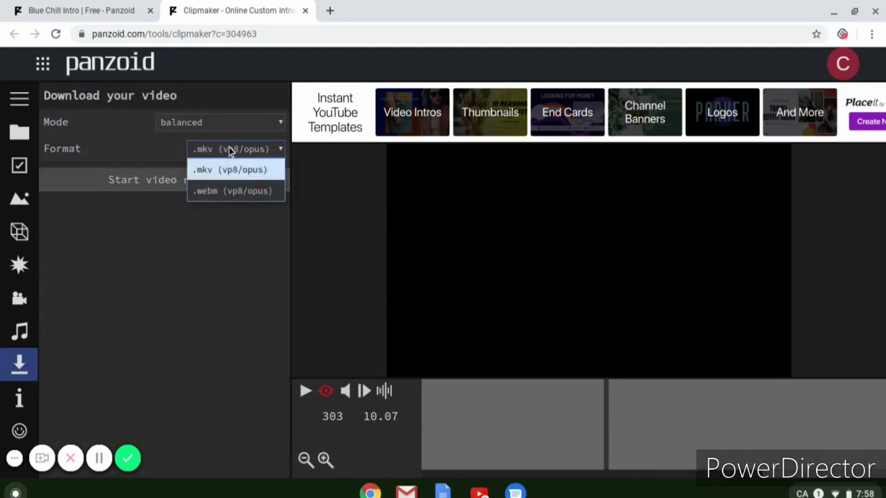
{"action": "left_click", "coordinate": [216, 192]}
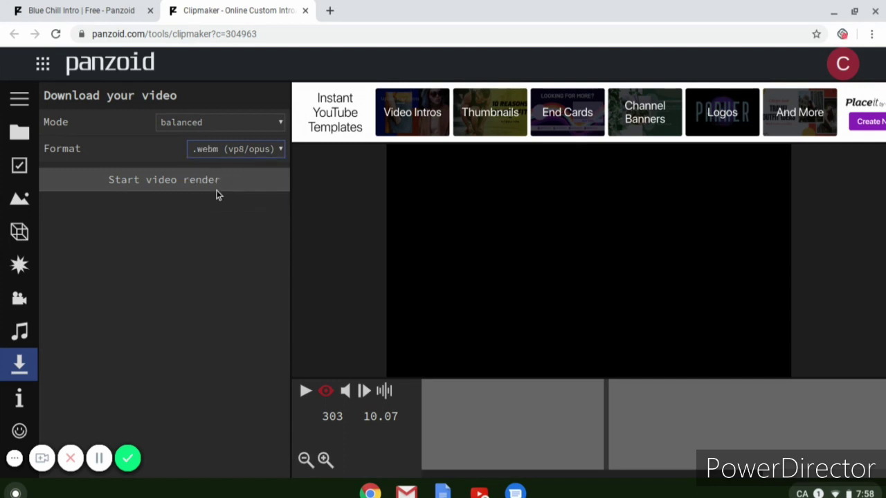
{"action": "left_click", "coordinate": [197, 188]}
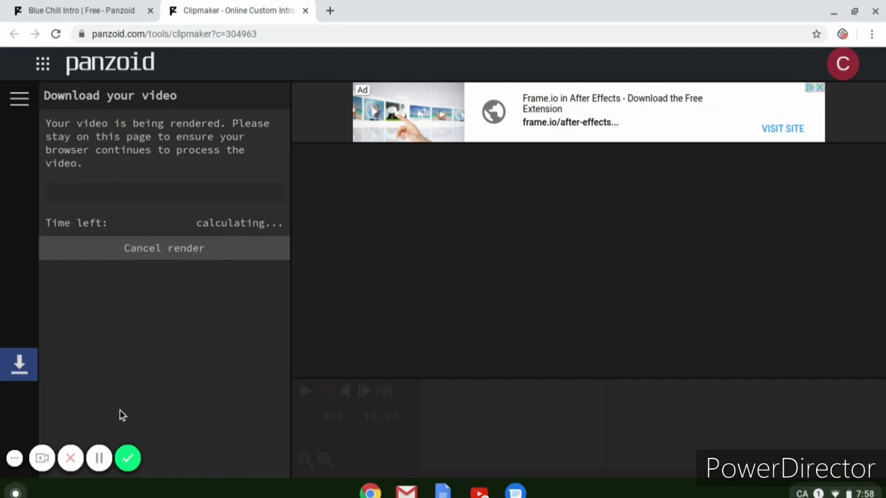
Download the finished render, saving the TEST intro as video (2).webm.
{"action": "left_click", "coordinate": [102, 460]}
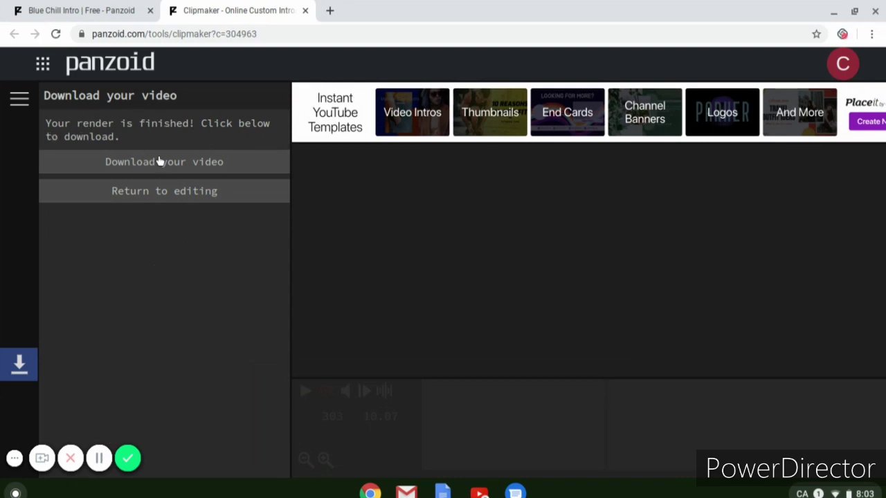
{"action": "left_click", "coordinate": [159, 161]}
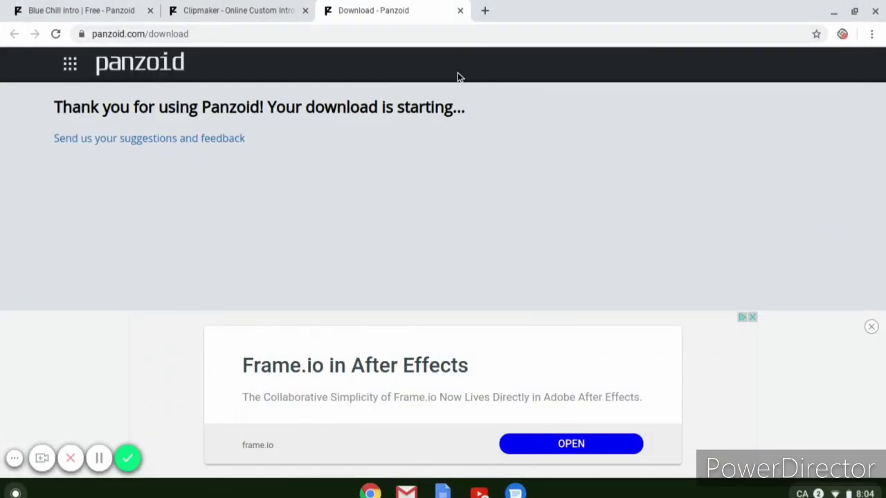
{"action": "left_click", "coordinate": [460, 11]}
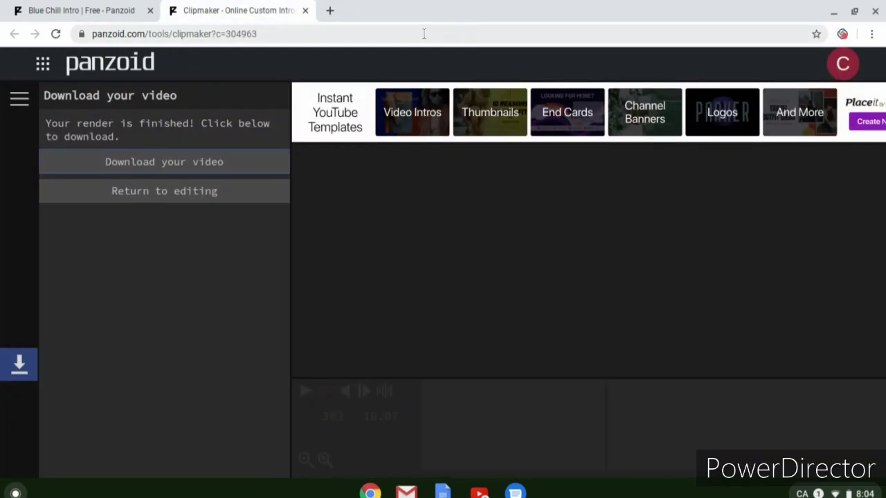